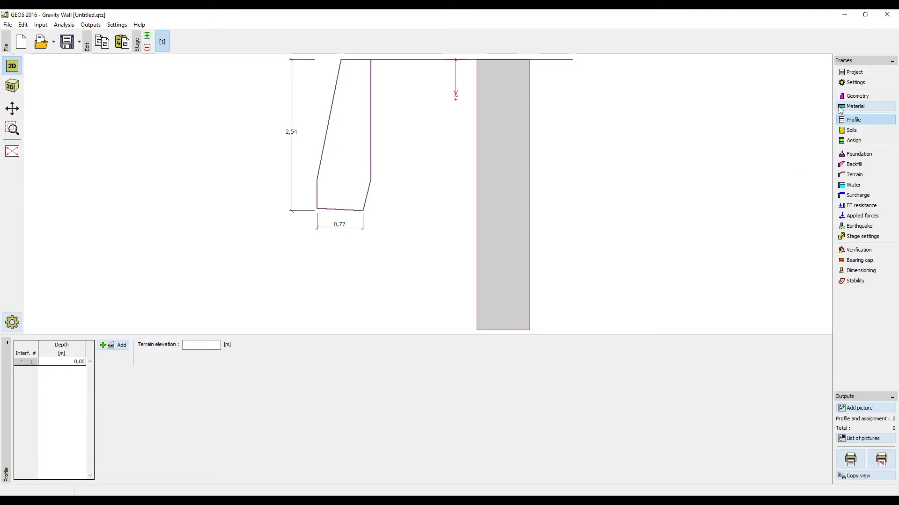
Show the Geometry frame with the wall dimensions k1 0.50, k2 2.00, k3 0.50.
{"action": "left_click", "coordinate": [857, 96]}
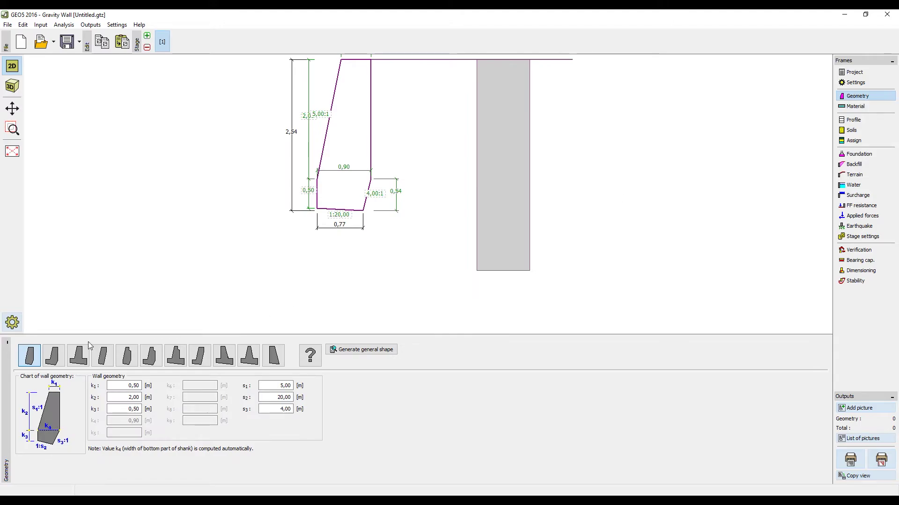
Switch to the stepped wall shape with a 0,30 m front step and 2,50 m shank height.
{"action": "left_click", "coordinate": [51, 358]}
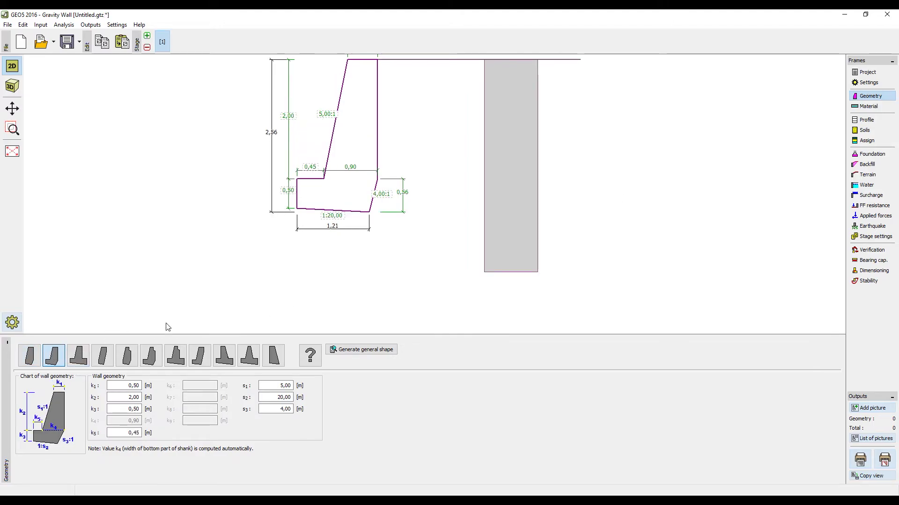
{"action": "left_click", "coordinate": [312, 171]}
{"action": "type", "text": "0,30"}
{"action": "key", "text": "Return"}
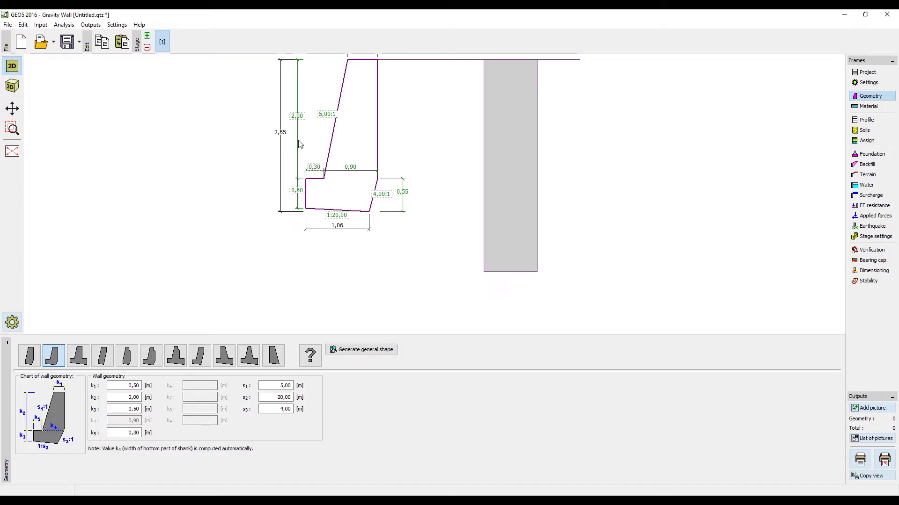
{"action": "left_click", "coordinate": [295, 116]}
{"action": "type", "text": "2,"}
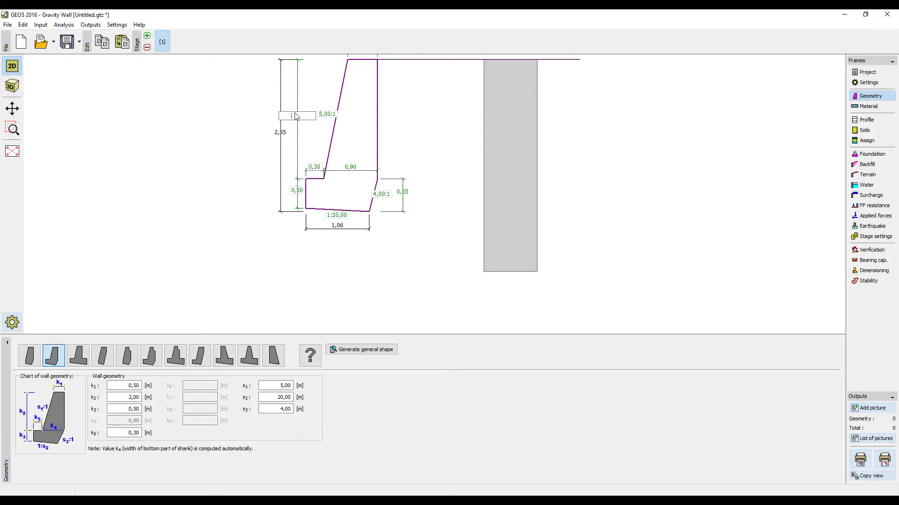
{"action": "type", "text": "50"}
{"action": "key", "text": "Return"}
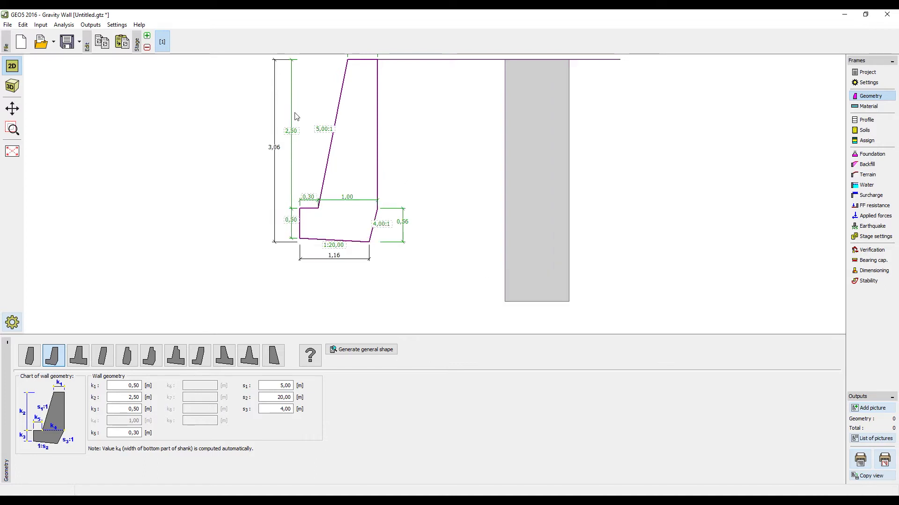
{"action": "left_click", "coordinate": [863, 108]}
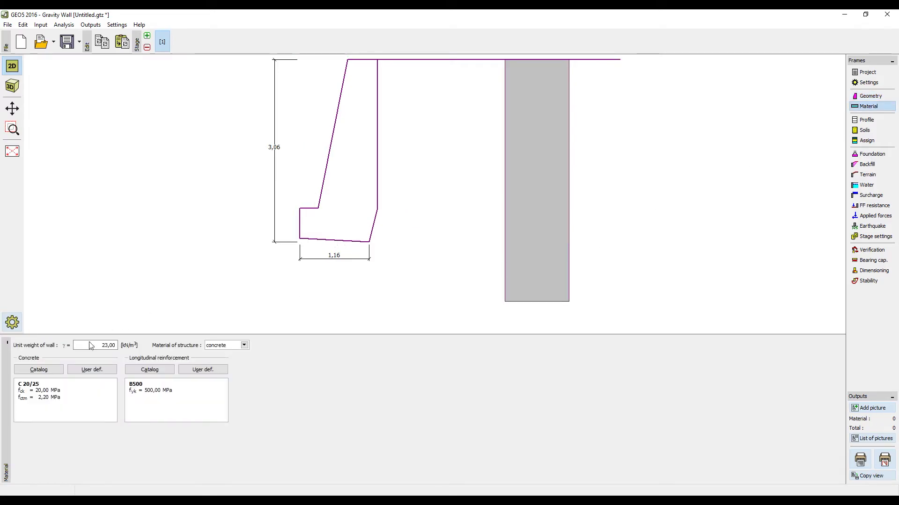
Replace the wall concrete C 20/25 with catalog class C 30/37 (fck 30 MPa).
{"action": "left_click", "coordinate": [38, 369]}
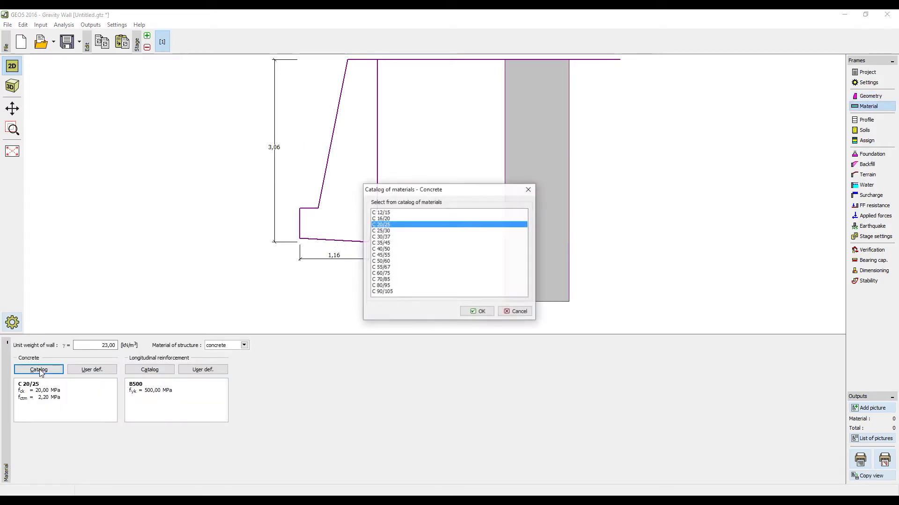
{"action": "left_click", "coordinate": [383, 237]}
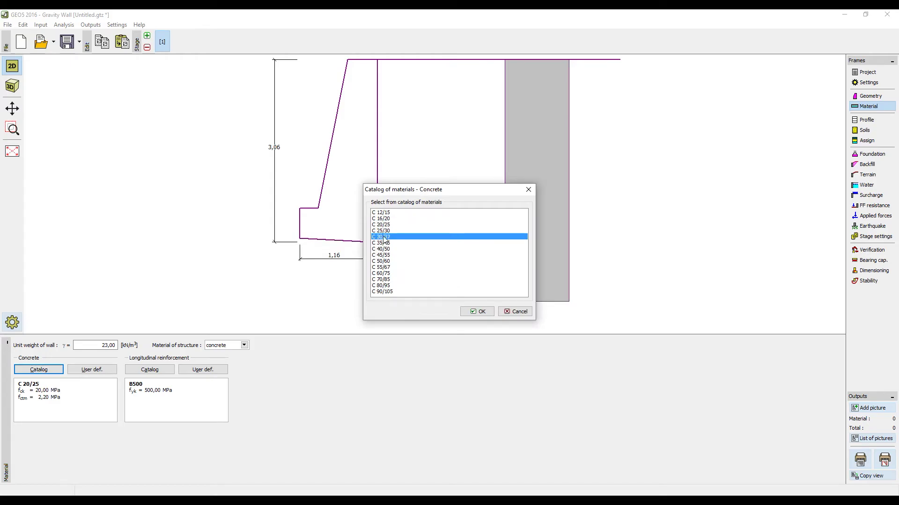
{"action": "left_click", "coordinate": [484, 312]}
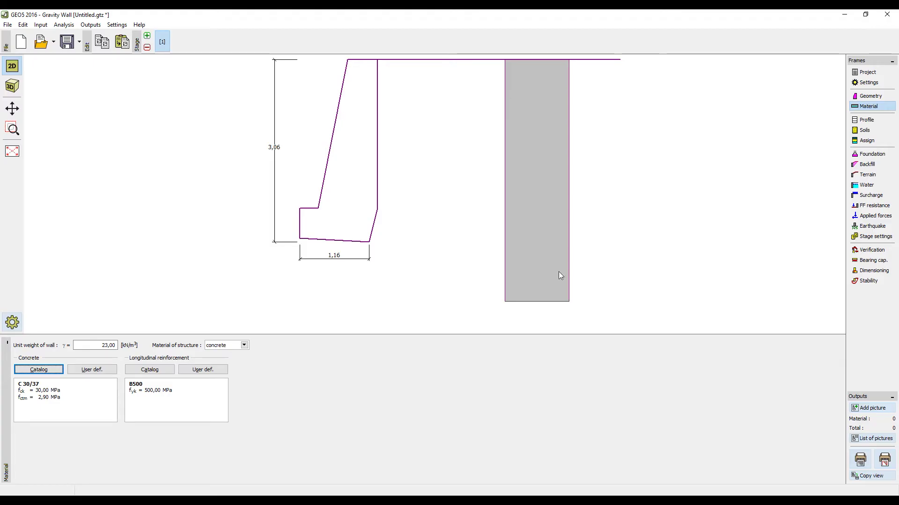
{"action": "left_click", "coordinate": [864, 133]}
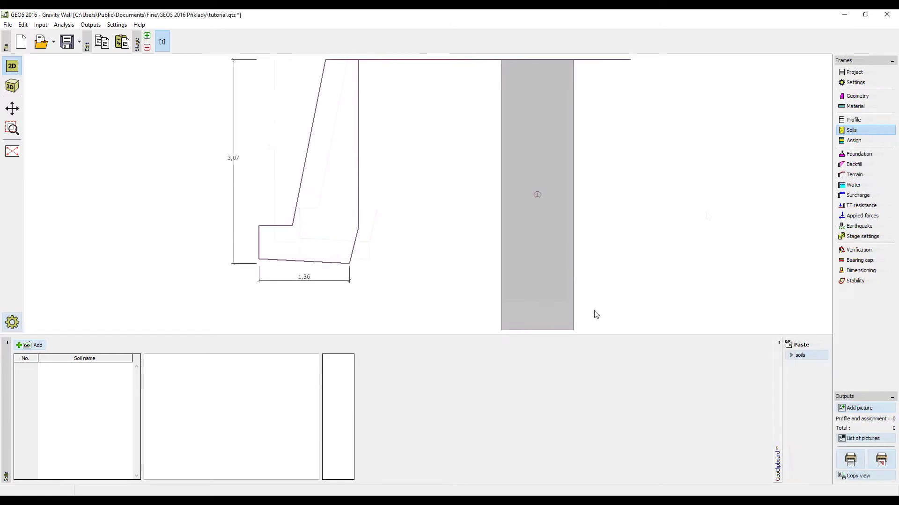
Paste the prepared soils: 1.20 m sandy clay, 0.60 m silt, then sandy clay.
{"action": "left_click", "coordinate": [122, 42]}
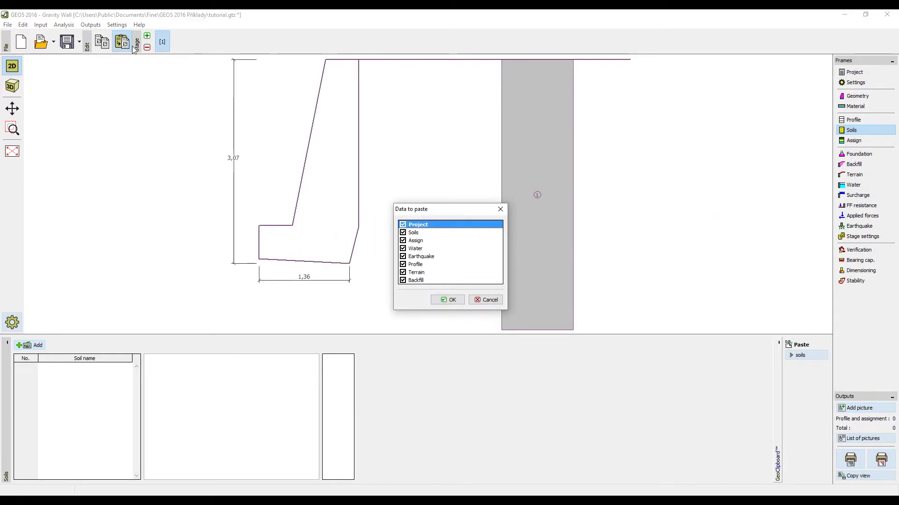
{"action": "left_click", "coordinate": [445, 301]}
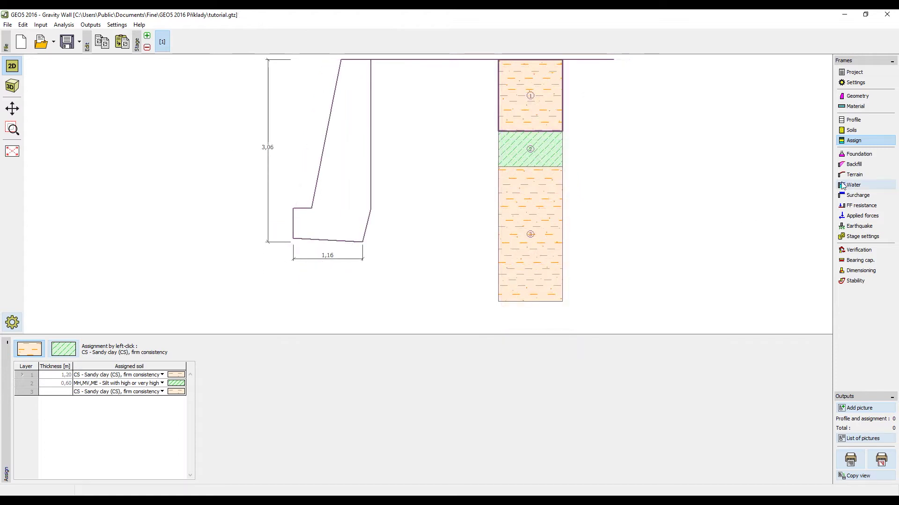
Give the terrain behind the wall a 1 m sloped rise that then levels off.
{"action": "left_click", "coordinate": [848, 177]}
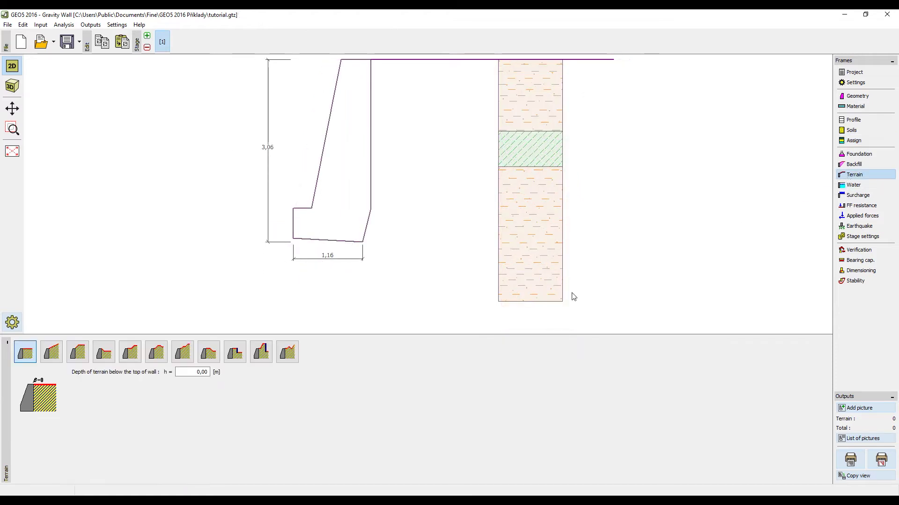
{"action": "left_click", "coordinate": [130, 355]}
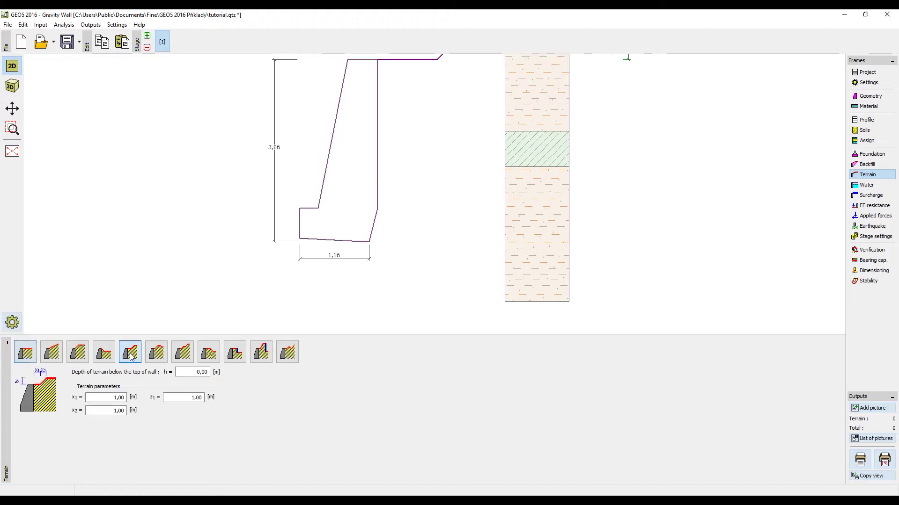
{"action": "left_click", "coordinate": [12, 151]}
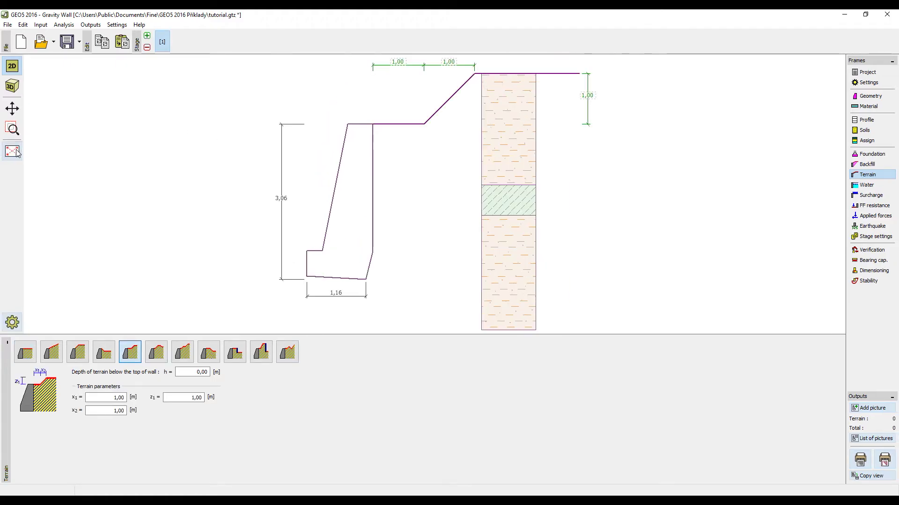
Add a groundwater table 2,00 m deep behind the wall.
{"action": "left_click", "coordinate": [870, 187]}
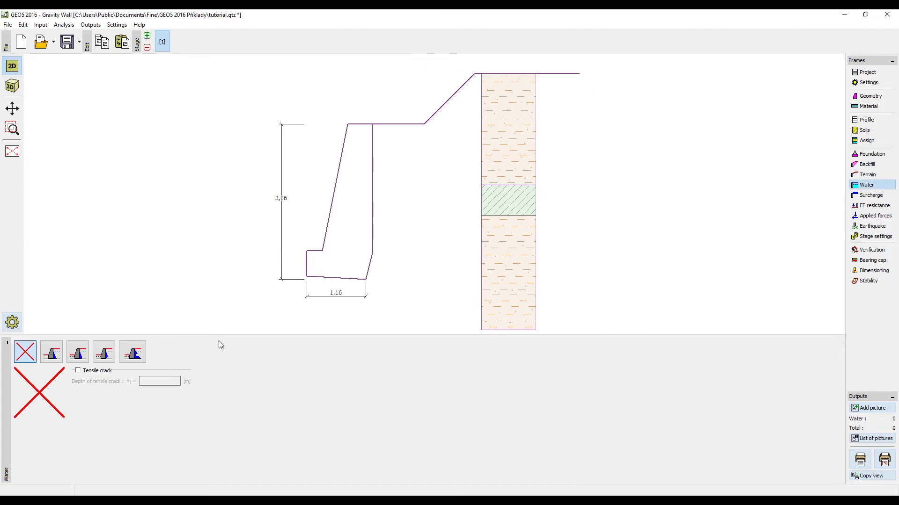
{"action": "left_click", "coordinate": [58, 358]}
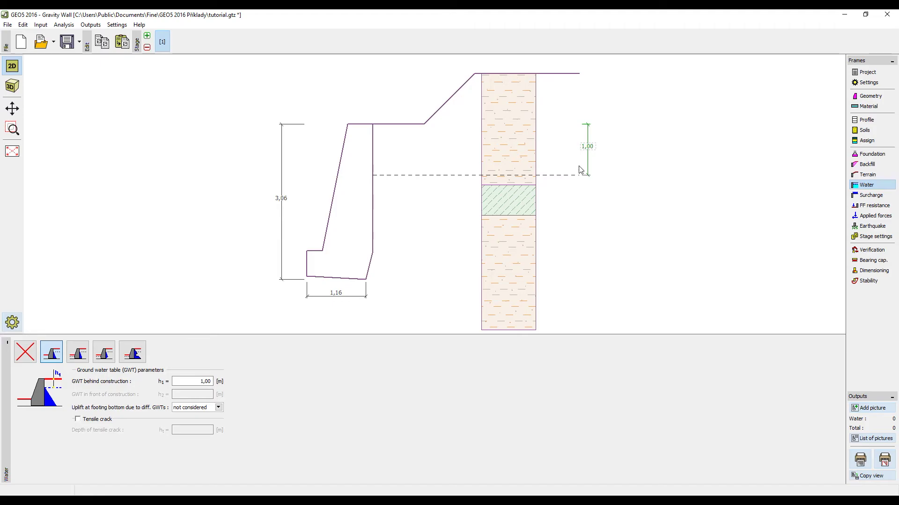
{"action": "left_click", "coordinate": [586, 147]}
{"action": "type", "text": "2"}
{"action": "key", "text": "Return"}
{"action": "left_click", "coordinate": [867, 195]}
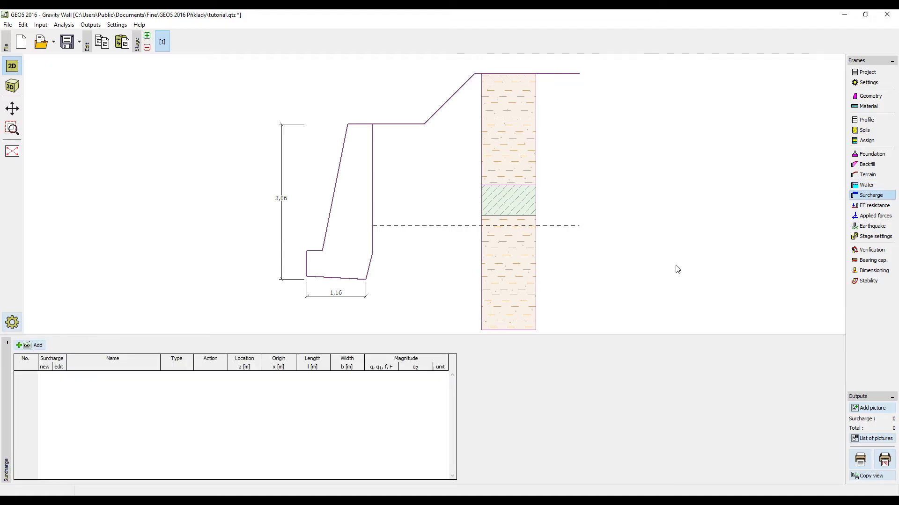
Start a new surcharge defined as a variable strip load.
{"action": "left_click", "coordinate": [32, 345]}
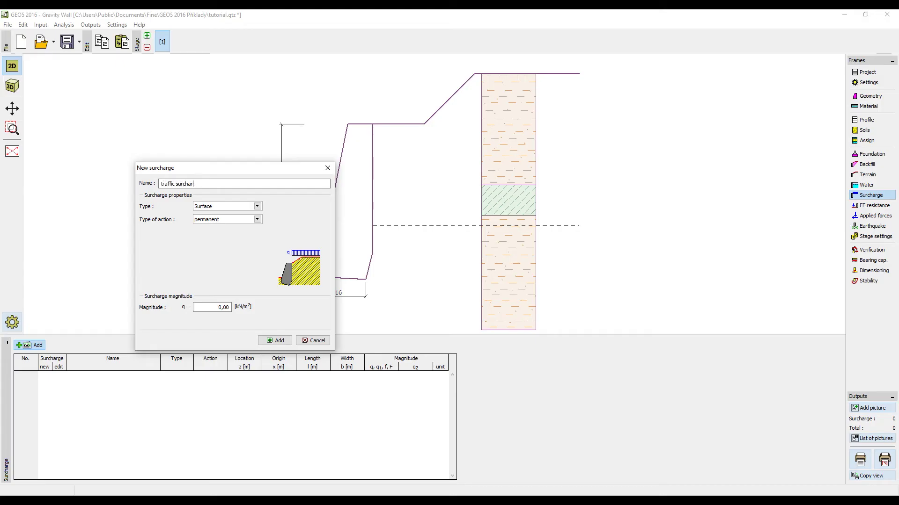
{"action": "left_click", "coordinate": [206, 220]}
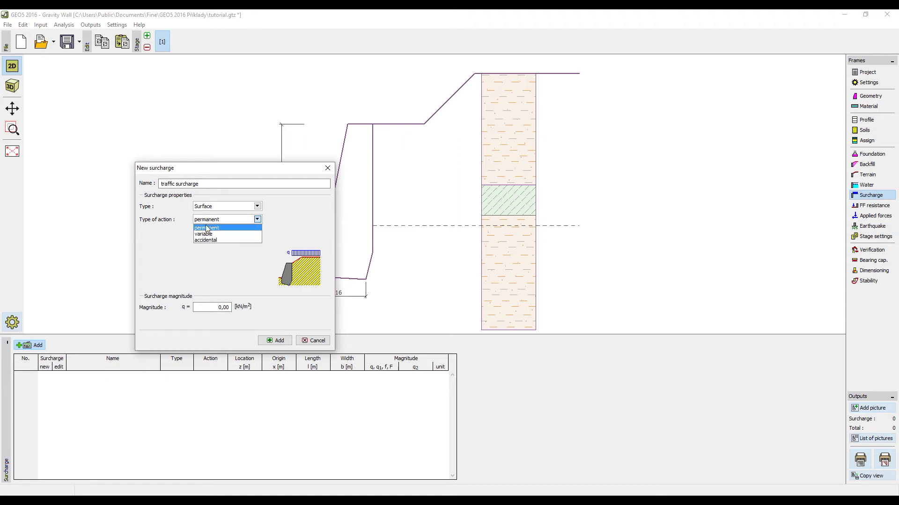
{"action": "left_click", "coordinate": [209, 233]}
{"action": "left_click", "coordinate": [211, 206]}
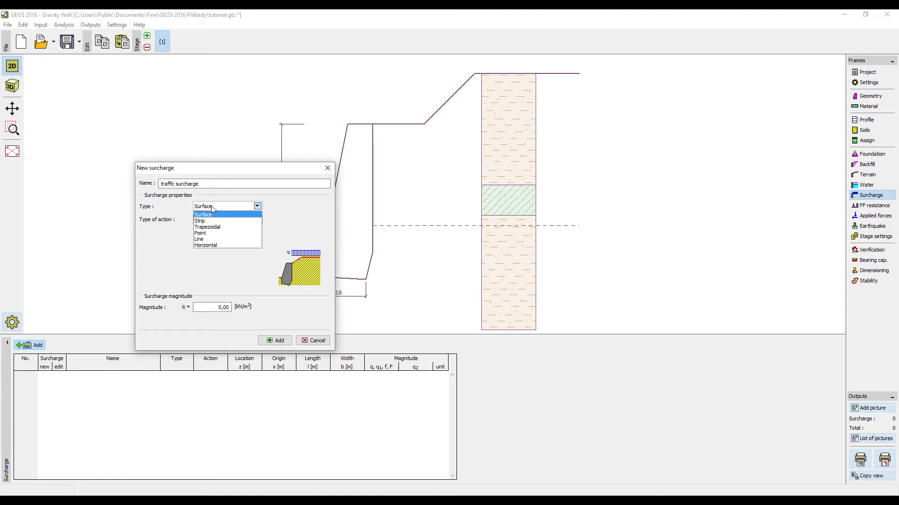
{"action": "left_click", "coordinate": [211, 218]}
Add the traffic surcharge on terrain at x = 3,00 m, 2,00 m long, 9,00 kN/m².
{"action": "left_click", "coordinate": [210, 246]}
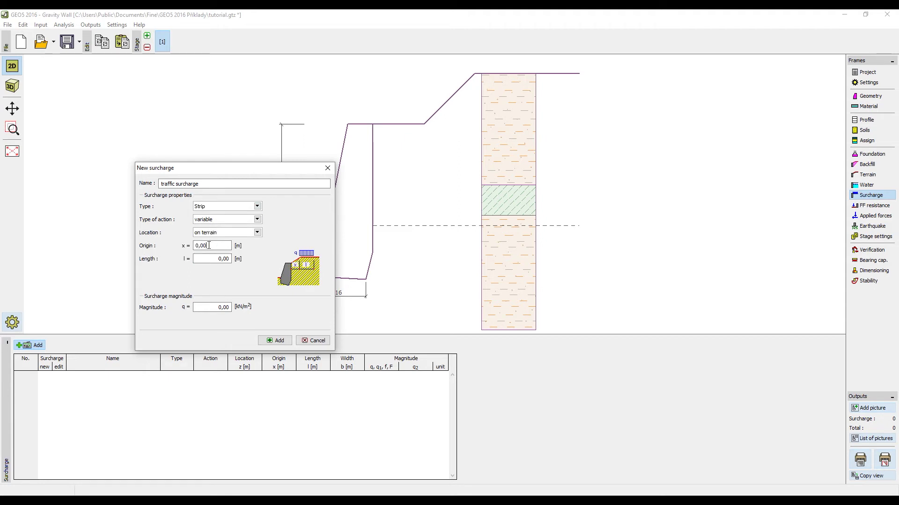
{"action": "type", "text": "3"}
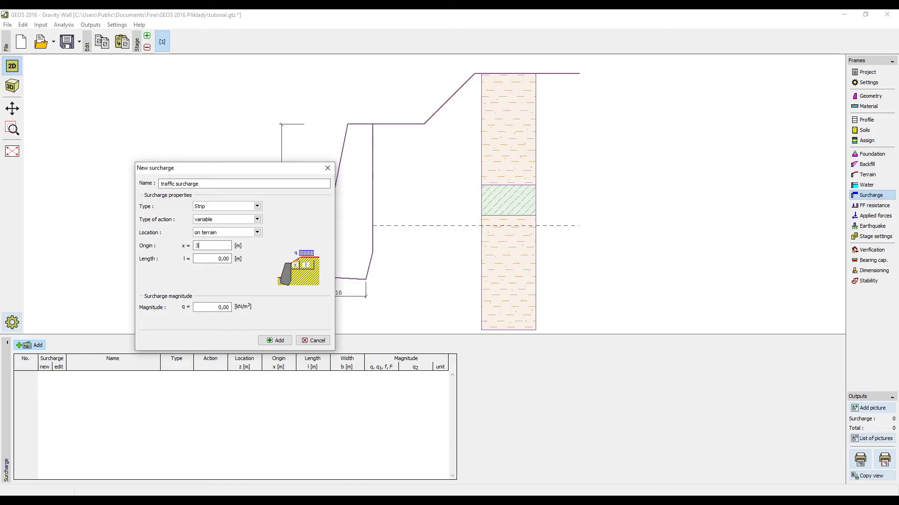
{"action": "key", "text": "Tab"}
{"action": "type", "text": "2"}
{"action": "key", "text": "Tab"}
{"action": "type", "text": "9"}
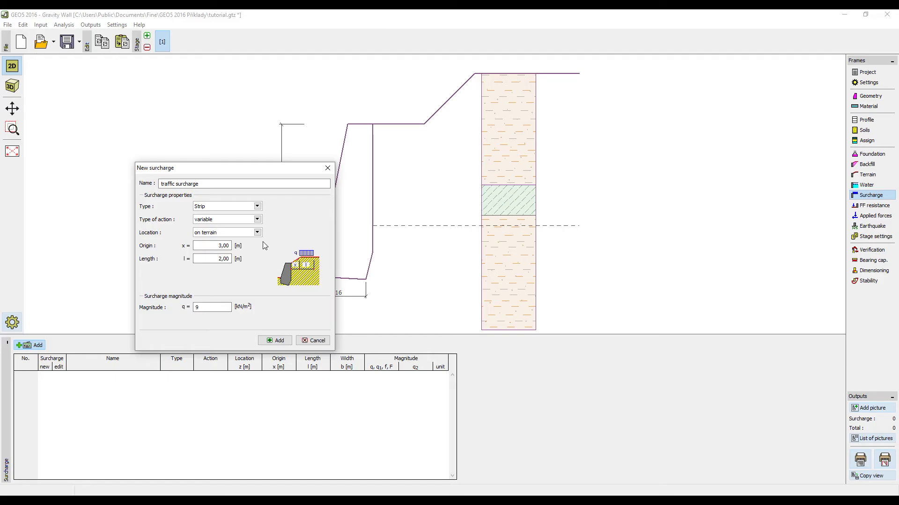
{"action": "left_click", "coordinate": [276, 341]}
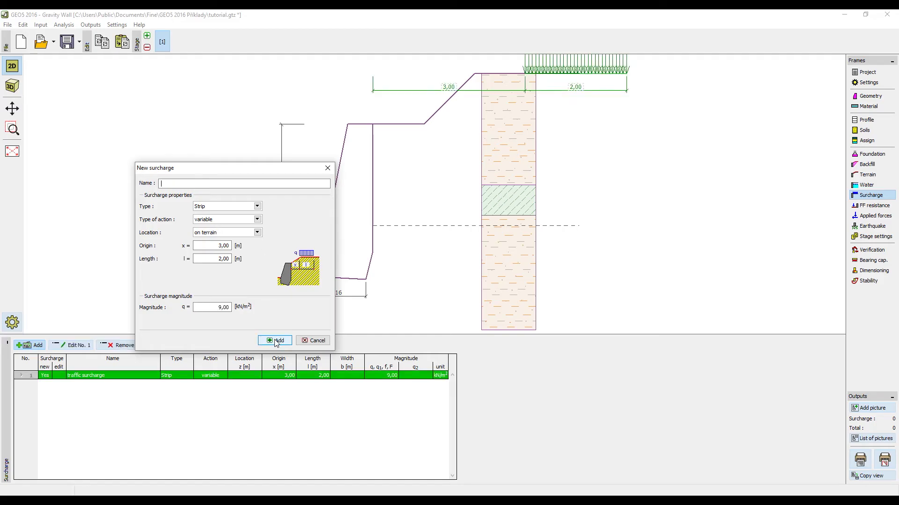
{"action": "left_click", "coordinate": [312, 340]}
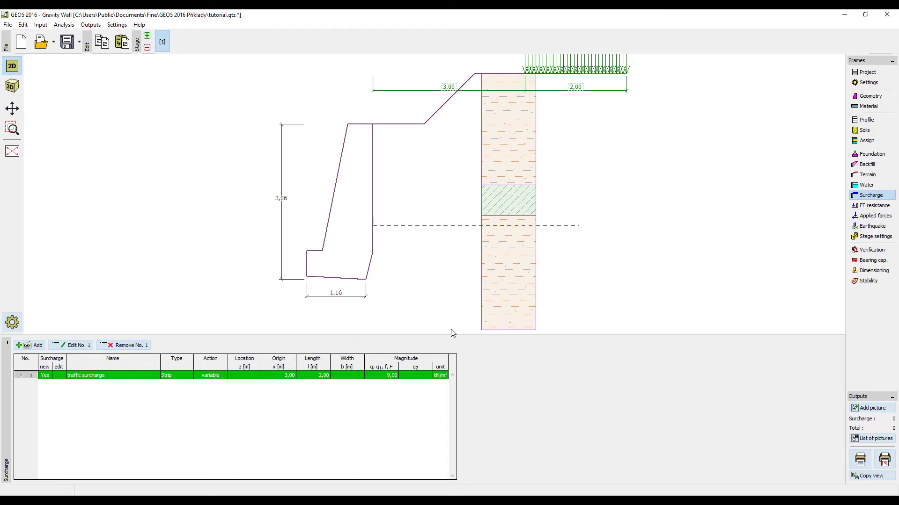
{"action": "left_click", "coordinate": [869, 208]}
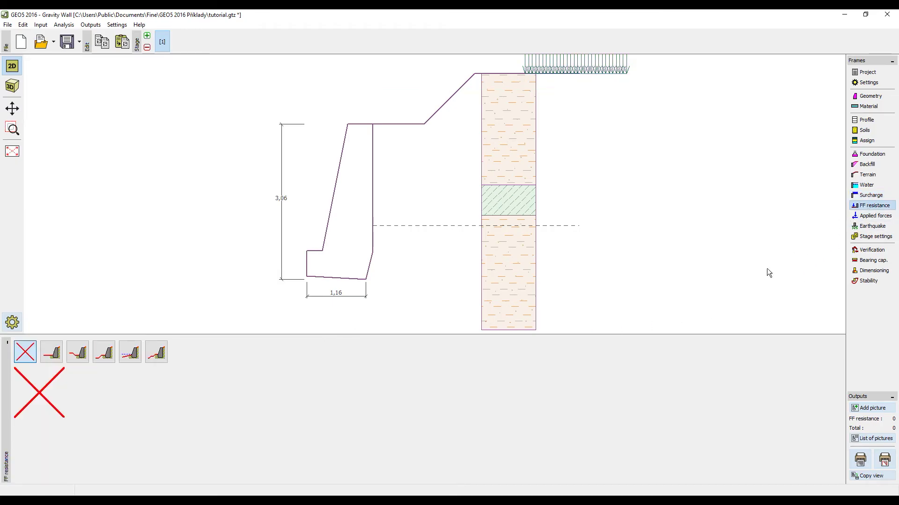
Apply at-rest front-face resistance of firm sandy clay (CS), 0,50 m thick.
{"action": "left_click", "coordinate": [61, 356]}
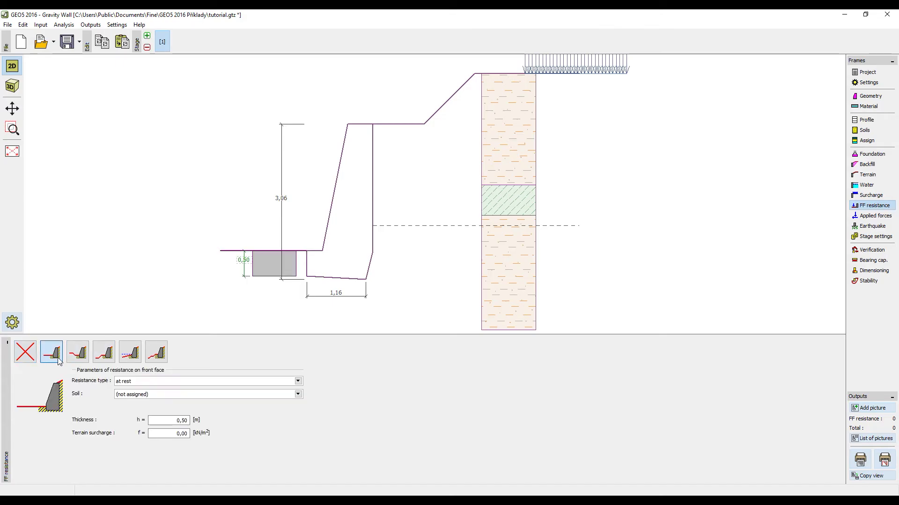
{"action": "left_click", "coordinate": [134, 382]}
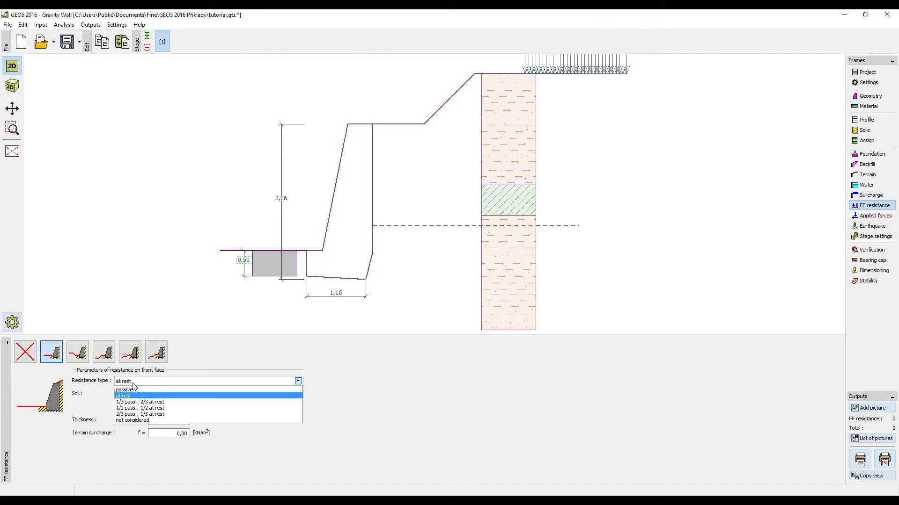
{"action": "left_click", "coordinate": [133, 382]}
{"action": "left_click", "coordinate": [133, 395]}
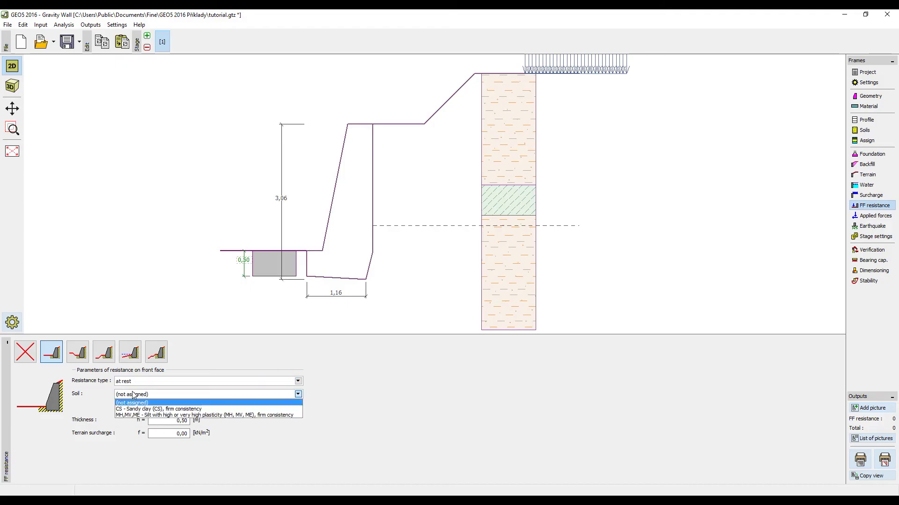
{"action": "left_click", "coordinate": [134, 410]}
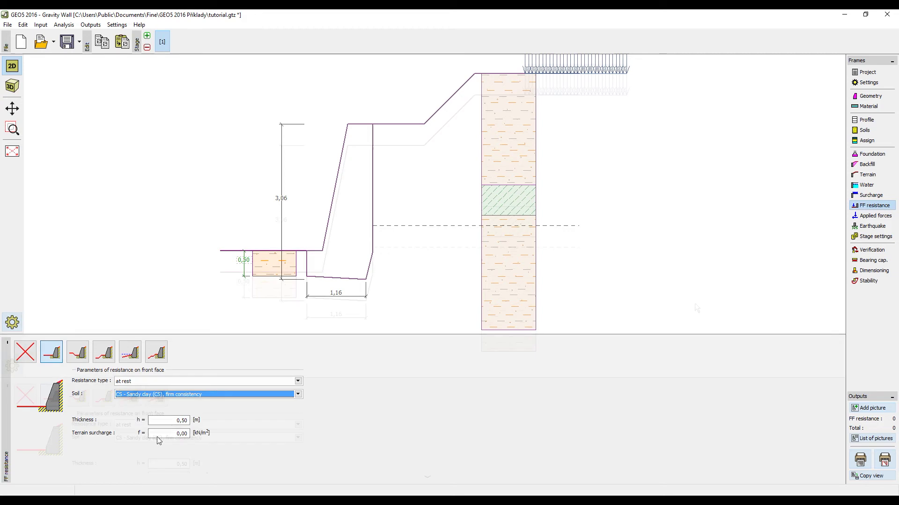
{"action": "left_click", "coordinate": [871, 216]}
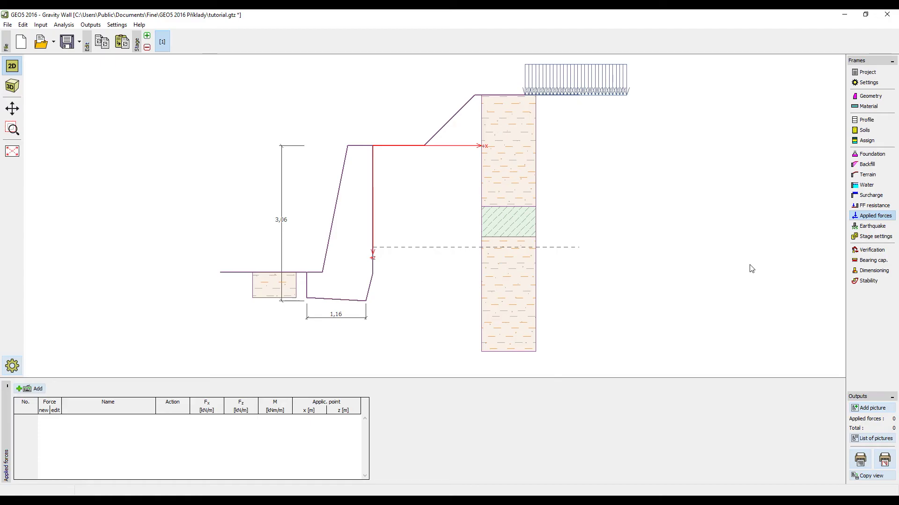
Run the wall verification: overturning satisfactory, slip not OK.
{"action": "left_click", "coordinate": [864, 252]}
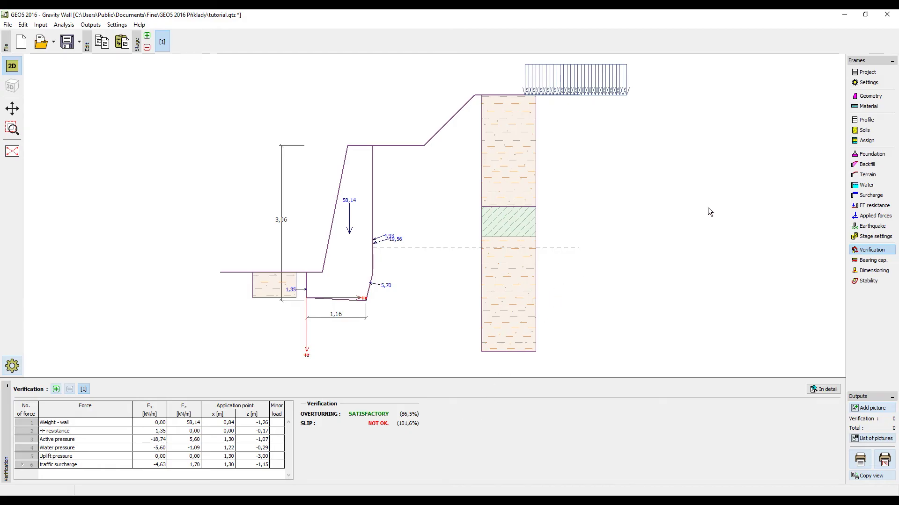
{"action": "left_click", "coordinate": [859, 96]}
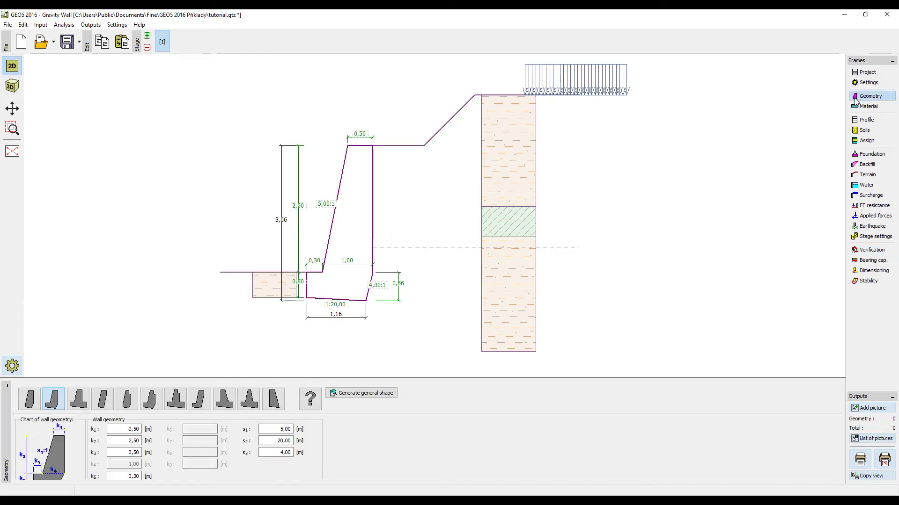
Widen toe k5 to 0,50 m and re-verify: overturning 70.3%, slip 90.5%.
{"action": "left_click", "coordinate": [315, 264]}
{"action": "type", "text": "0,5"}
{"action": "key", "text": "Return"}
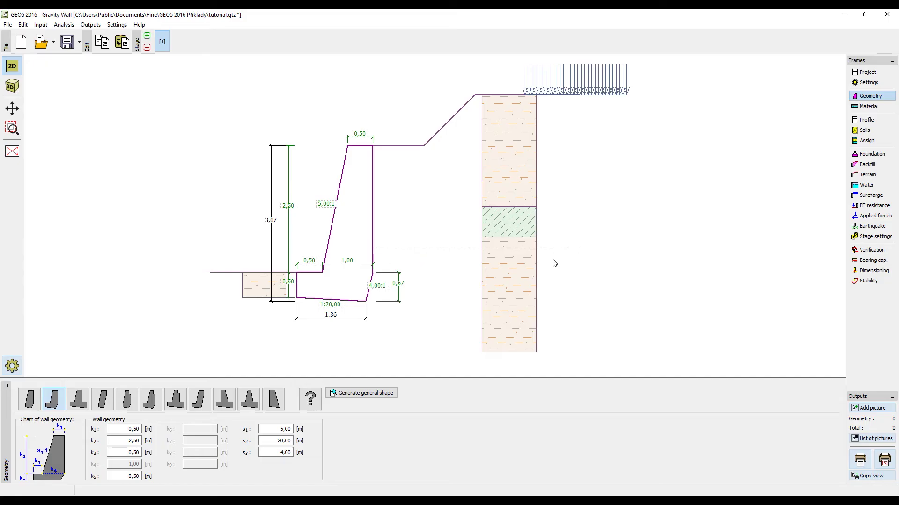
{"action": "left_click", "coordinate": [860, 252]}
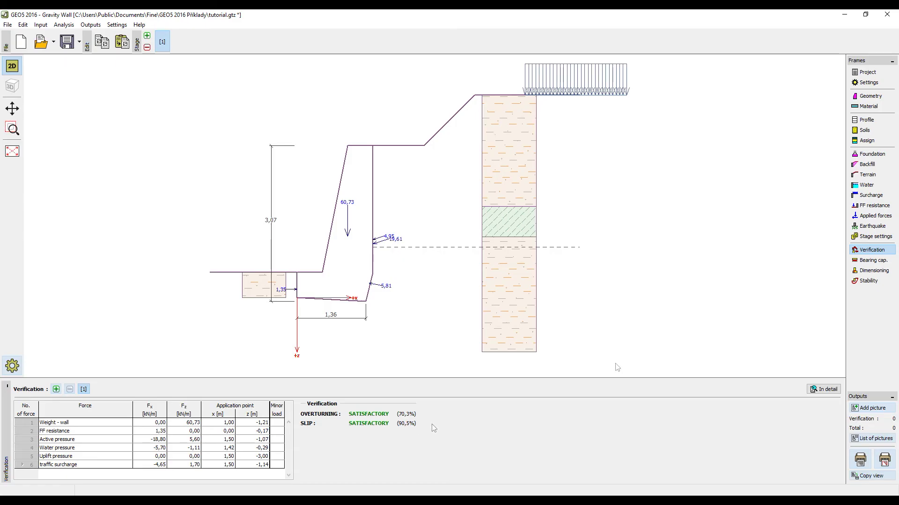
Set the foundation bearing capacity to 120 kPa, passing at 80.5% utilization.
{"action": "left_click", "coordinate": [883, 261]}
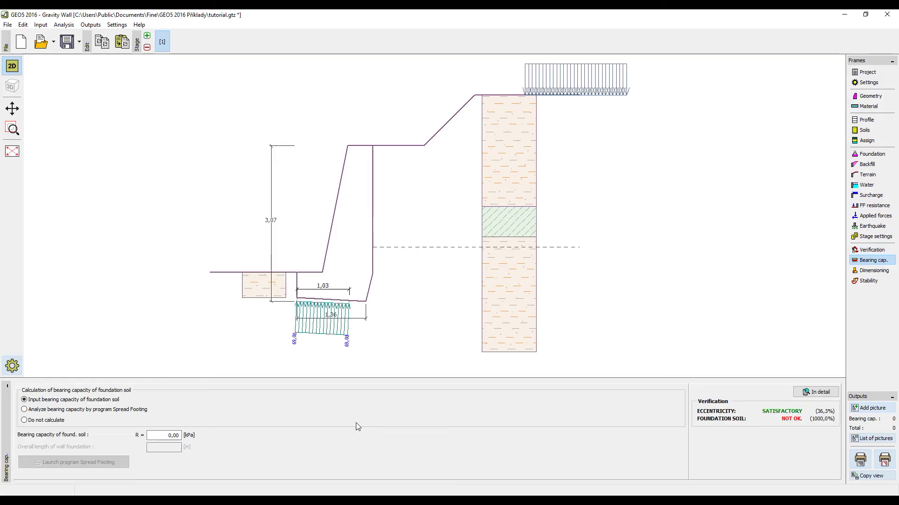
{"action": "left_click", "coordinate": [171, 435]}
{"action": "type", "text": "120"}
{"action": "key", "text": "Return"}
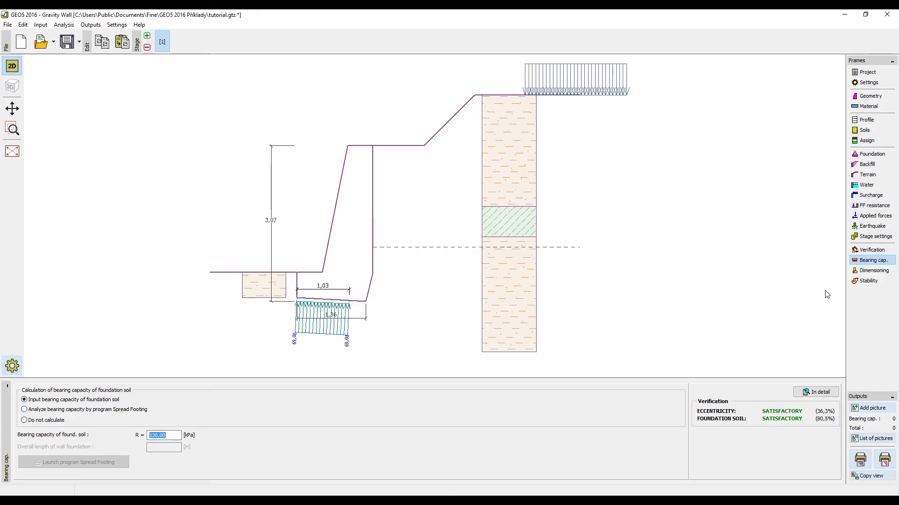
{"action": "left_click", "coordinate": [860, 276]}
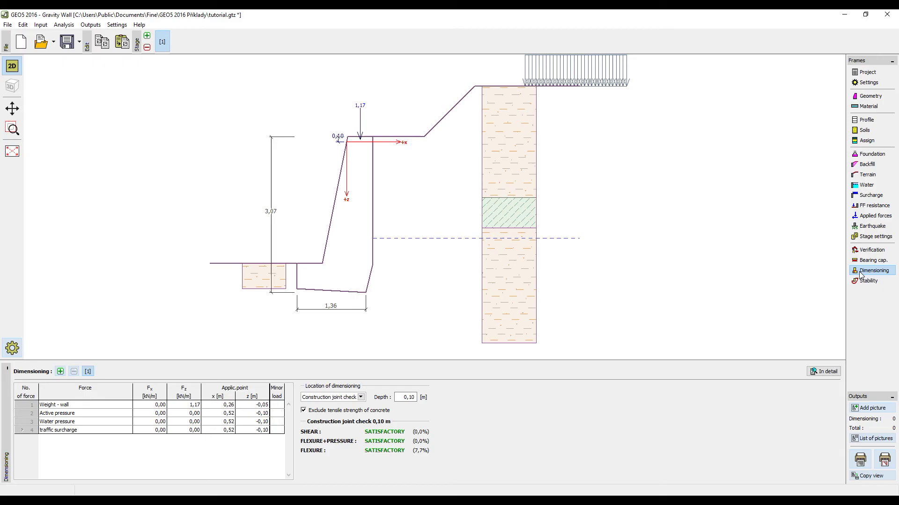
Confirm the wall stem and wall jump checks both pass, then send the model to Slope Stability.
{"action": "left_click", "coordinate": [346, 397]}
{"action": "left_click", "coordinate": [341, 407]}
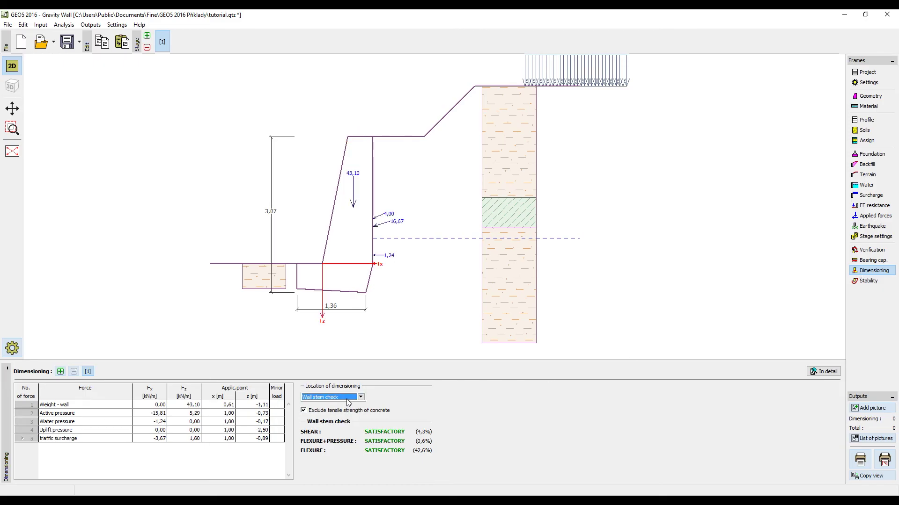
{"action": "left_click", "coordinate": [348, 397]}
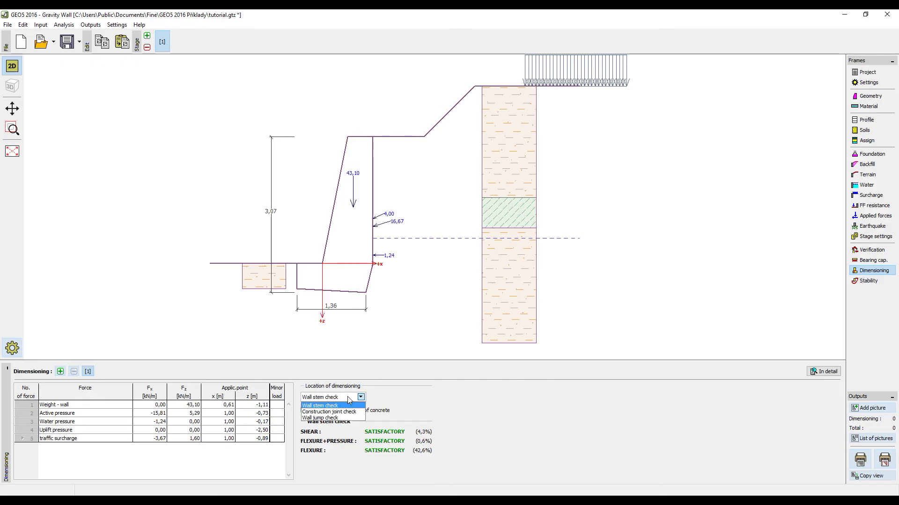
{"action": "left_click", "coordinate": [343, 421]}
{"action": "left_click", "coordinate": [389, 477]}
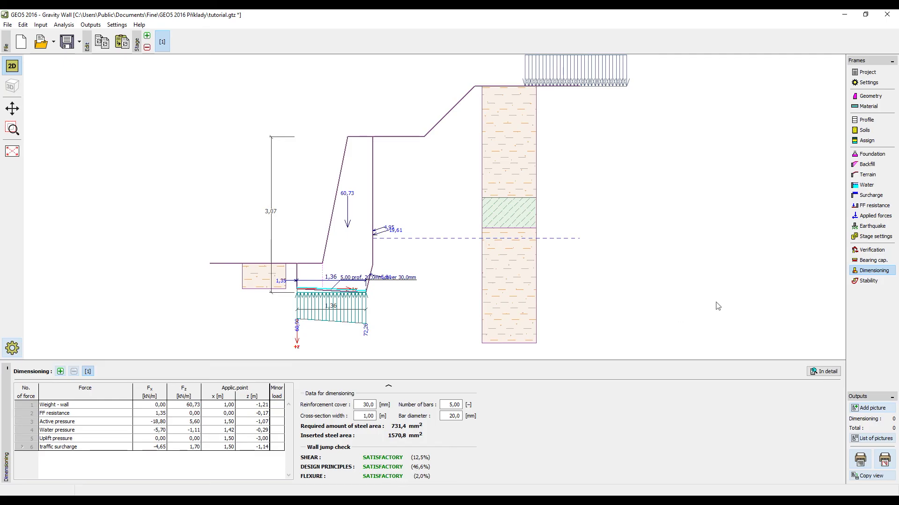
{"action": "left_click", "coordinate": [862, 286]}
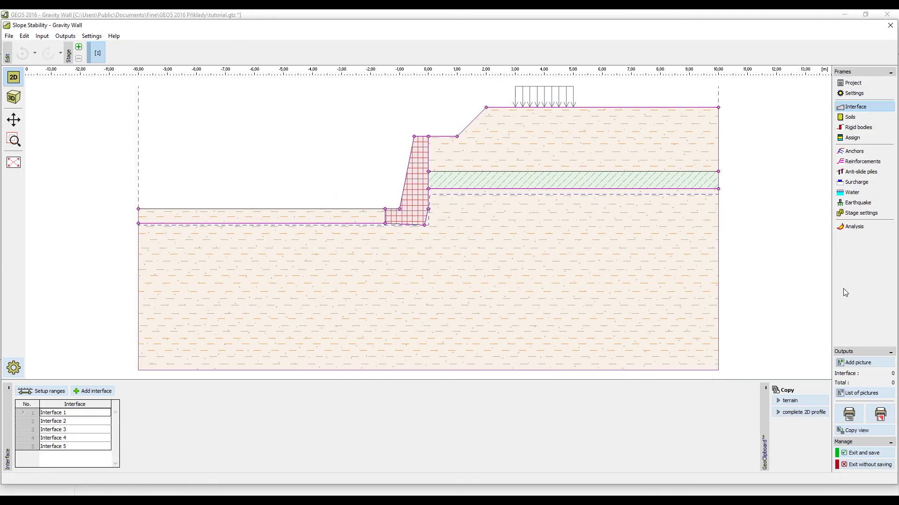
Run the optimized Bishop slip-circle analysis, acceptable at 70.8% utilization, and return to Gravity Wall.
{"action": "left_click", "coordinate": [843, 227]}
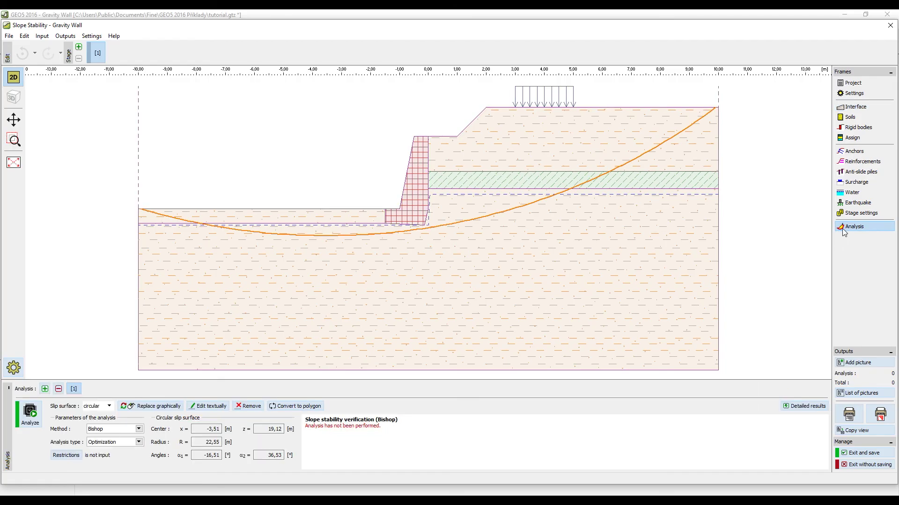
{"action": "left_click", "coordinate": [108, 429]}
{"action": "left_click", "coordinate": [110, 435]}
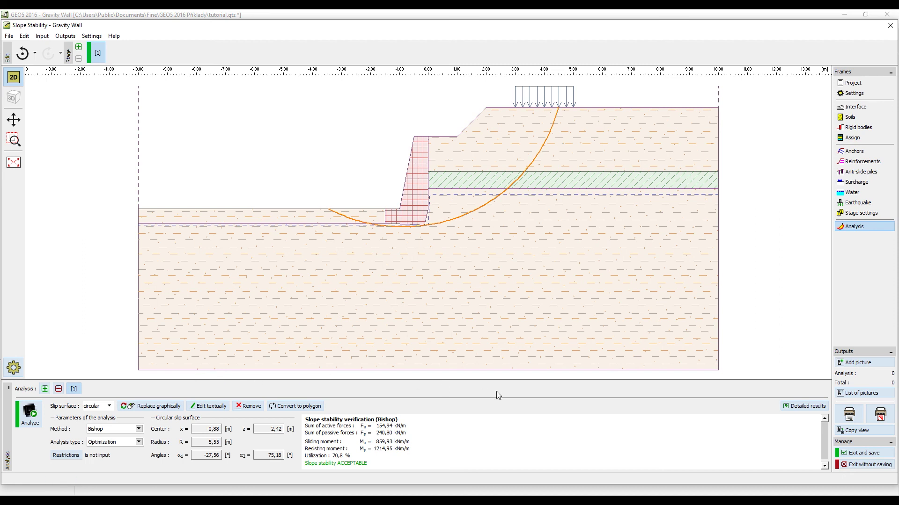
{"action": "left_click", "coordinate": [865, 453]}
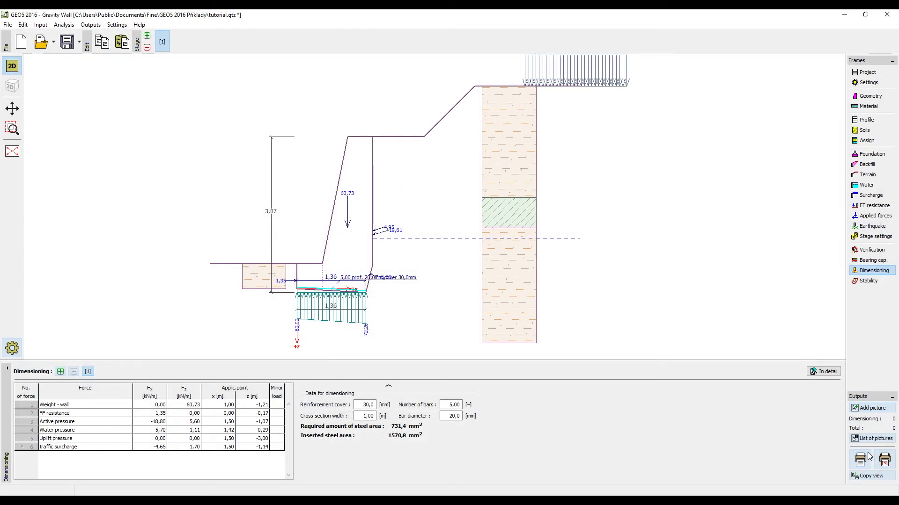